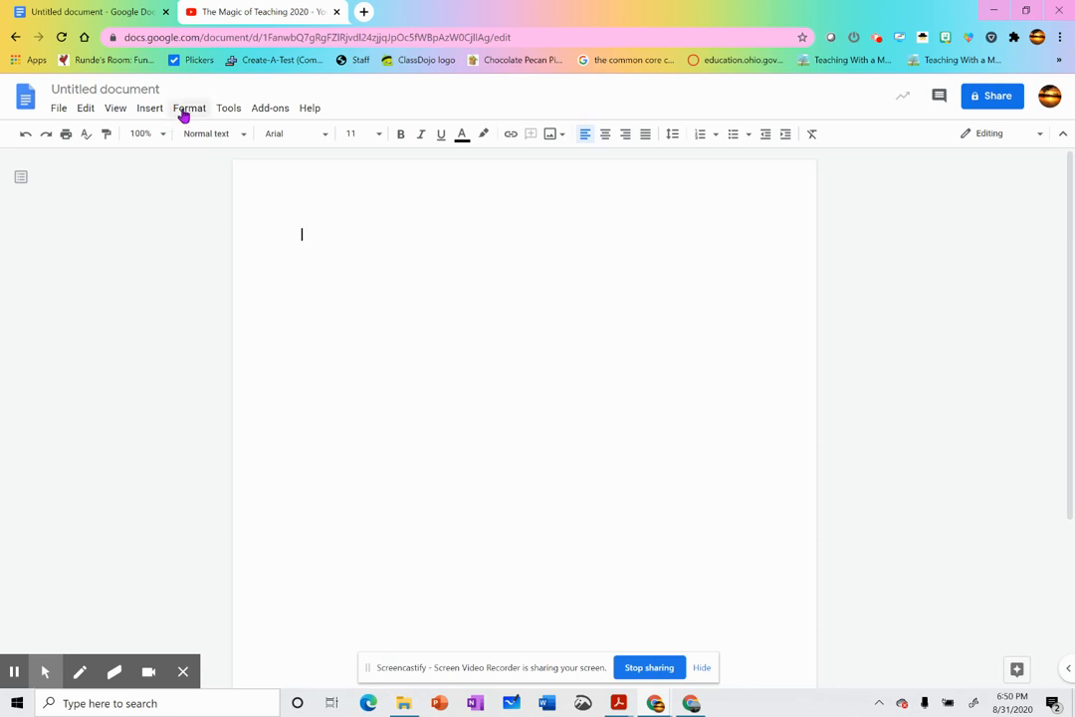
Step: Start a numbered list in the 1., a., i. style in the blank document
{"action": "left_click", "coordinate": [185, 117]}
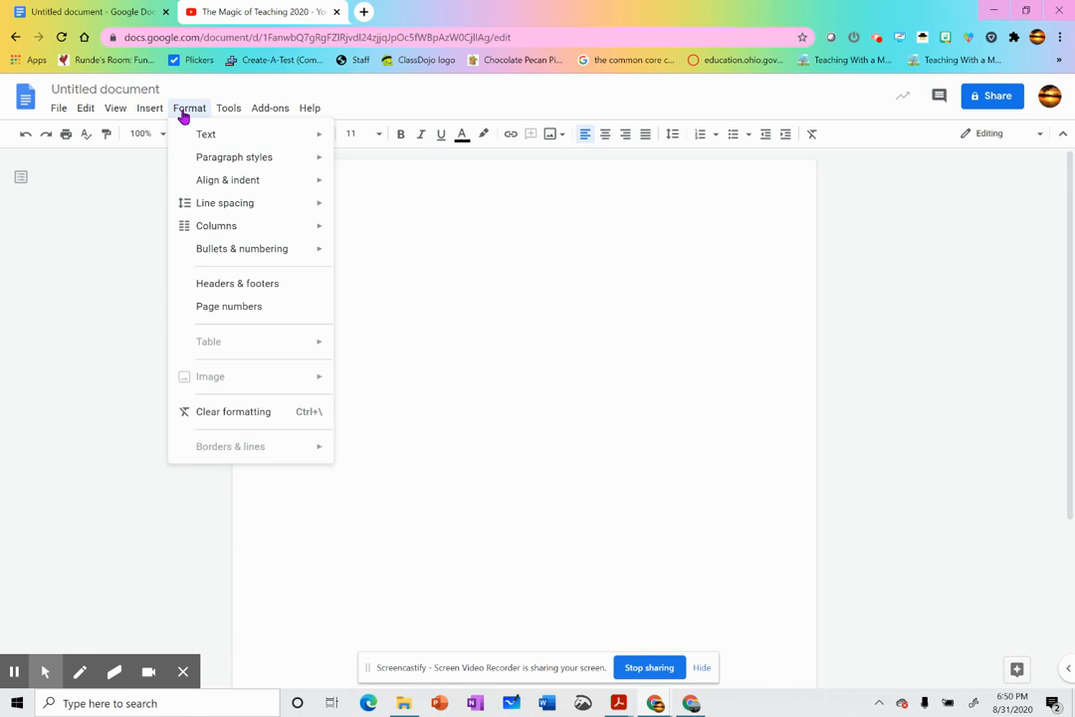
{"action": "mouse_move", "coordinate": [193, 137]}
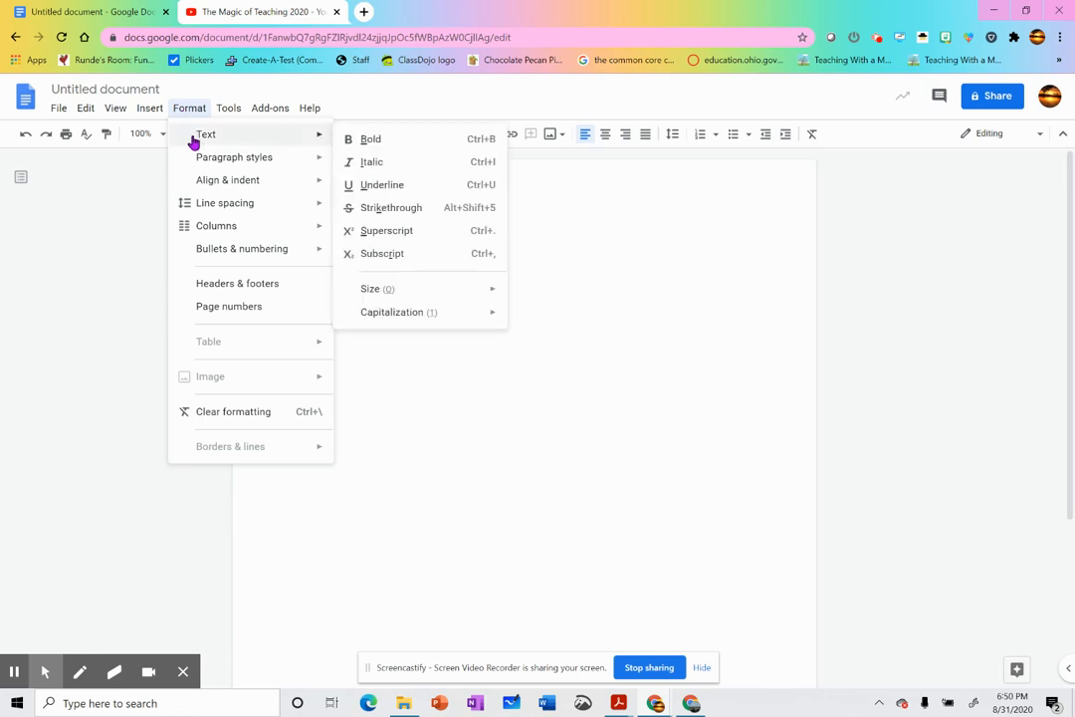
{"action": "mouse_move", "coordinate": [196, 163]}
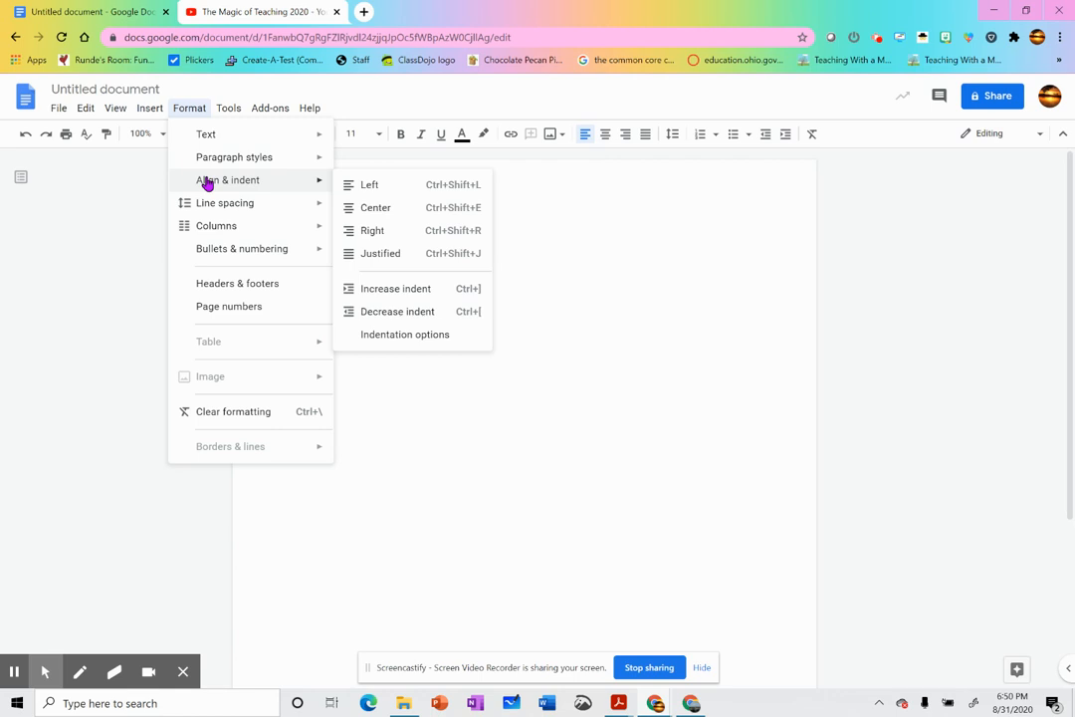
{"action": "mouse_move", "coordinate": [206, 207]}
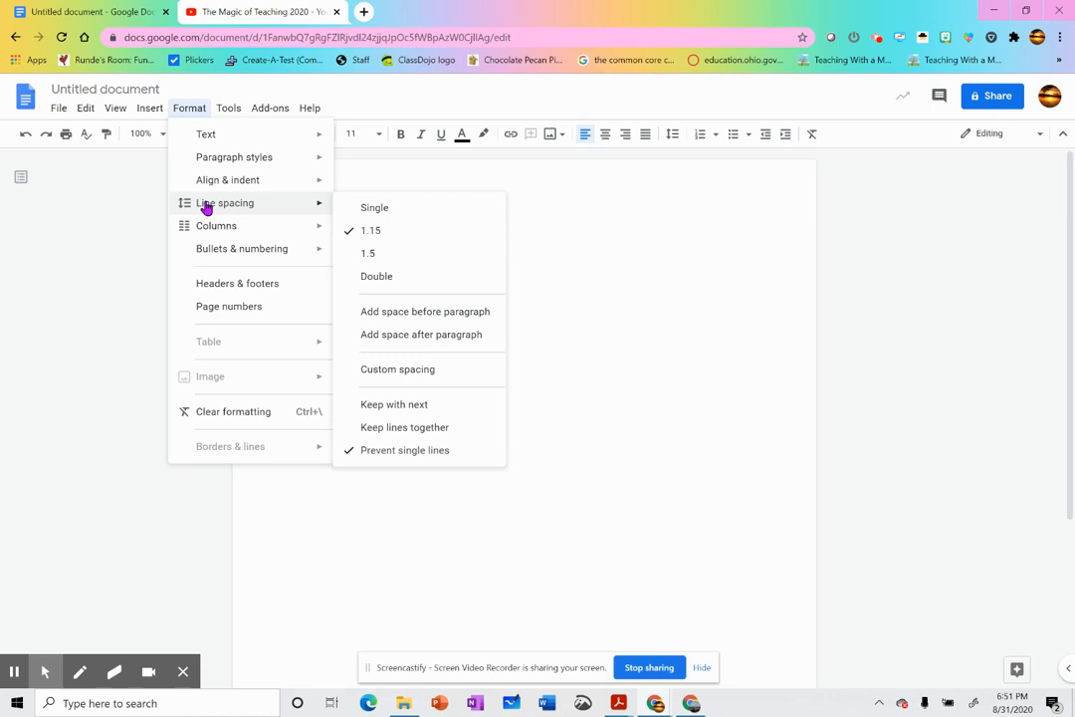
{"action": "mouse_move", "coordinate": [206, 233]}
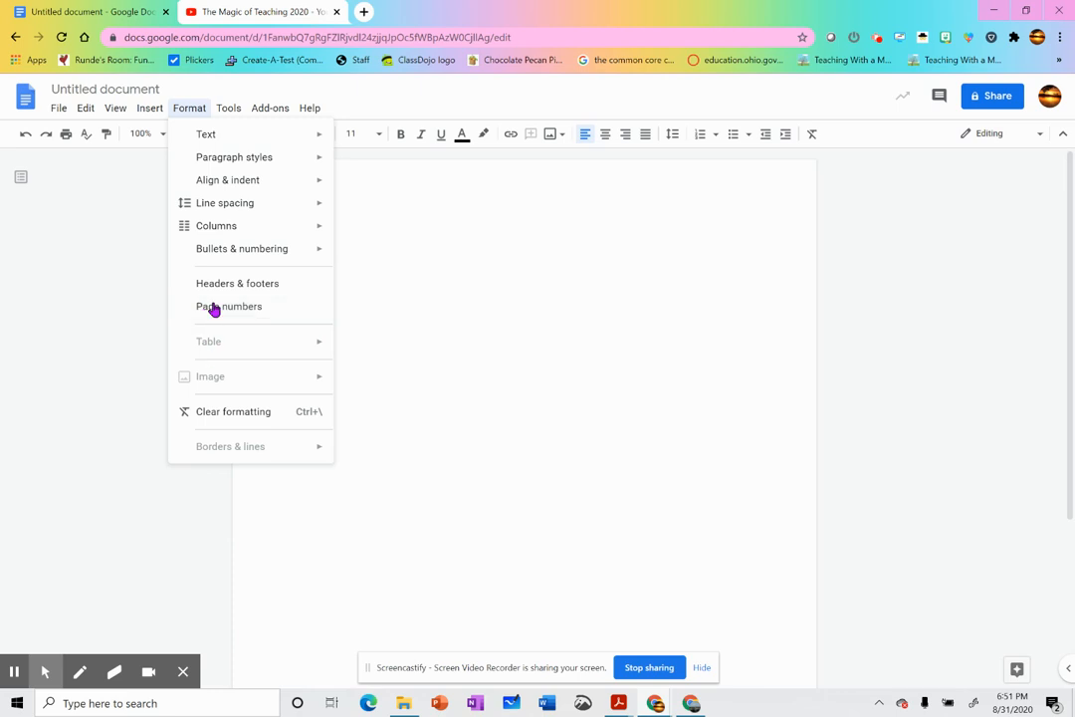
{"action": "mouse_move", "coordinate": [239, 261]}
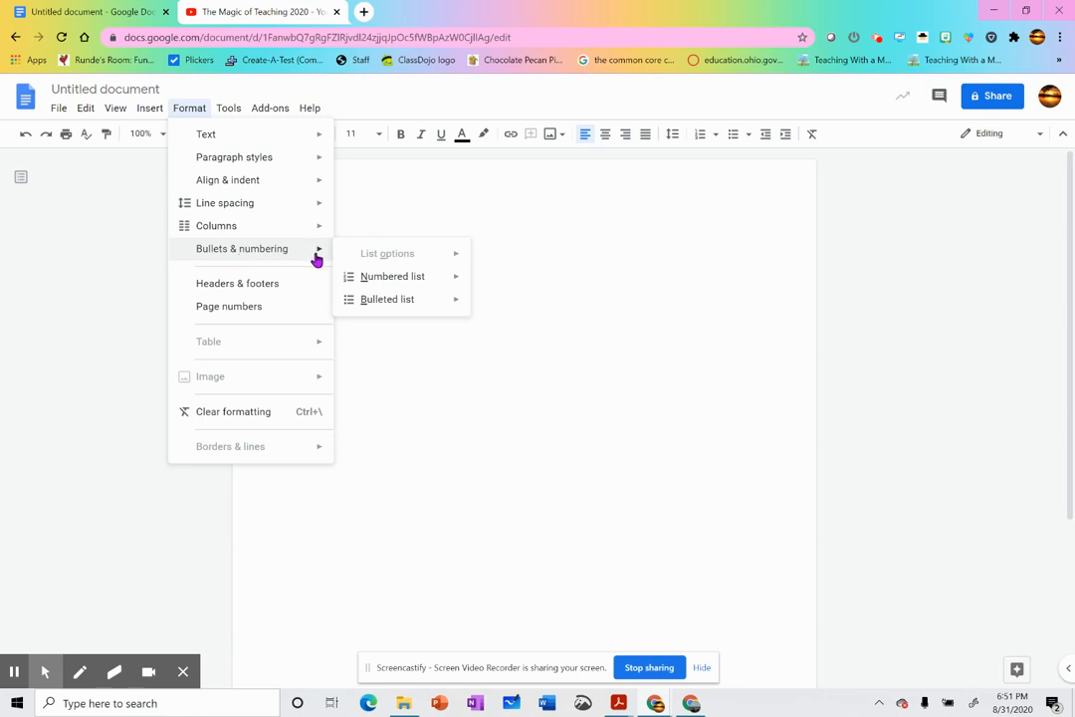
{"action": "mouse_move", "coordinate": [388, 284]}
{"action": "mouse_move", "coordinate": [455, 285]}
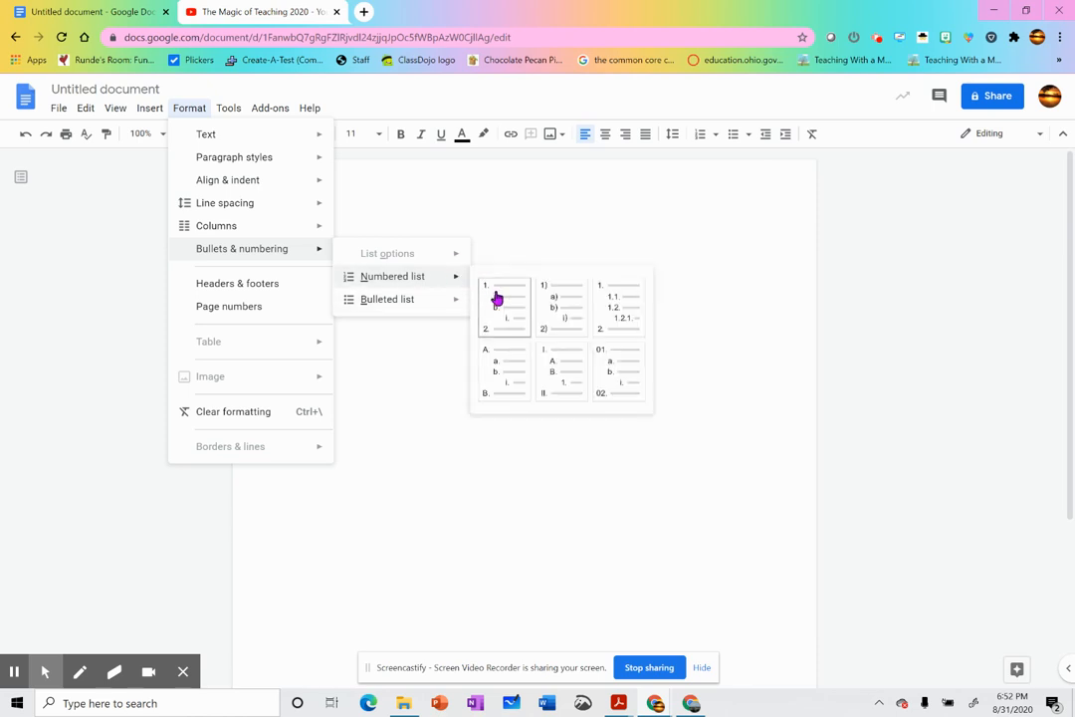
{"action": "left_click", "coordinate": [498, 299]}
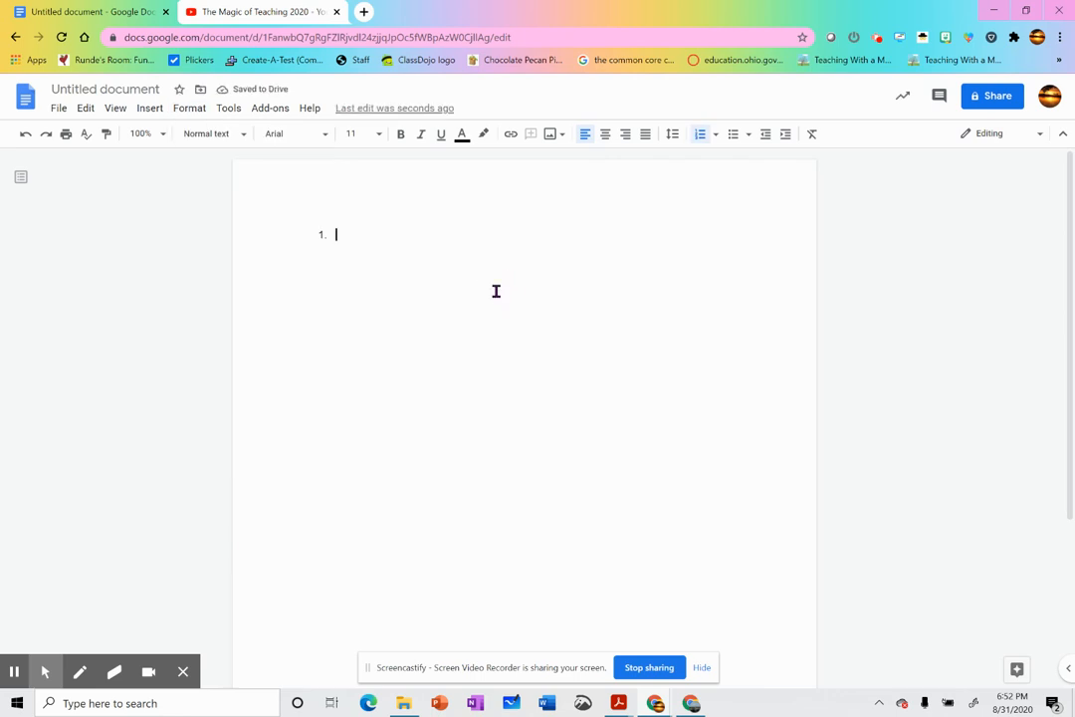
Step: Enter Monday, Tuesday and Wednesday as the first three items of the numbered list
{"action": "type", "text": "Monday"}
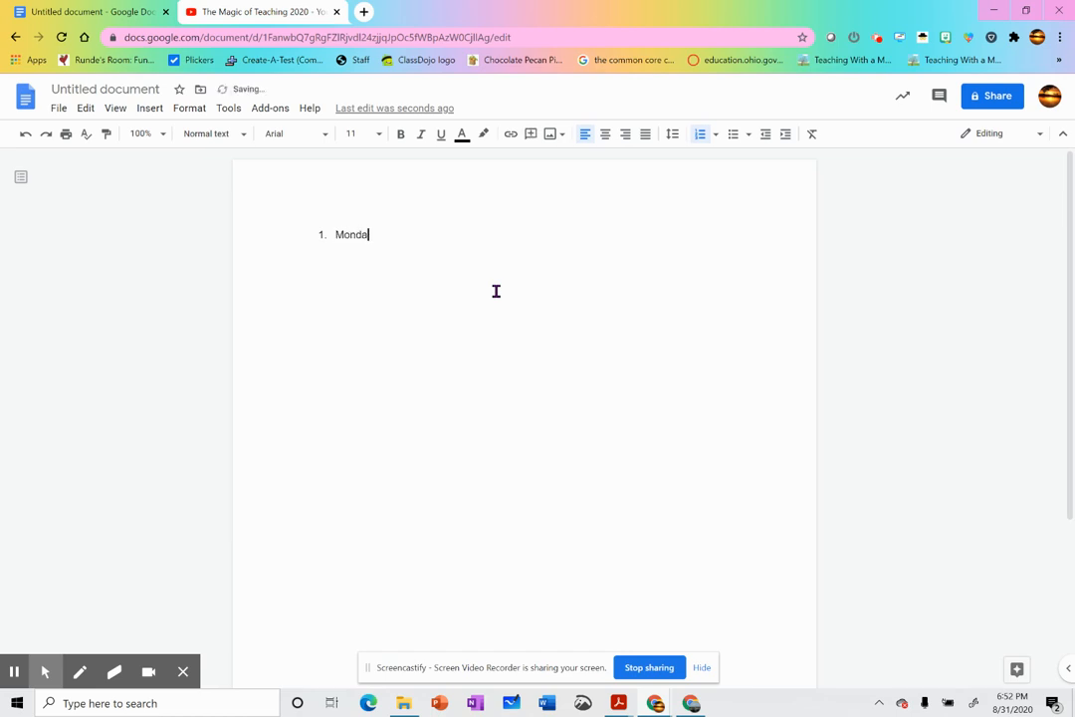
{"action": "key", "text": "Return"}
{"action": "type", "text": "Tuesday"}
{"action": "key", "text": "Return"}
{"action": "type", "text": "Wednesday"}
{"action": "key", "text": "Return"}
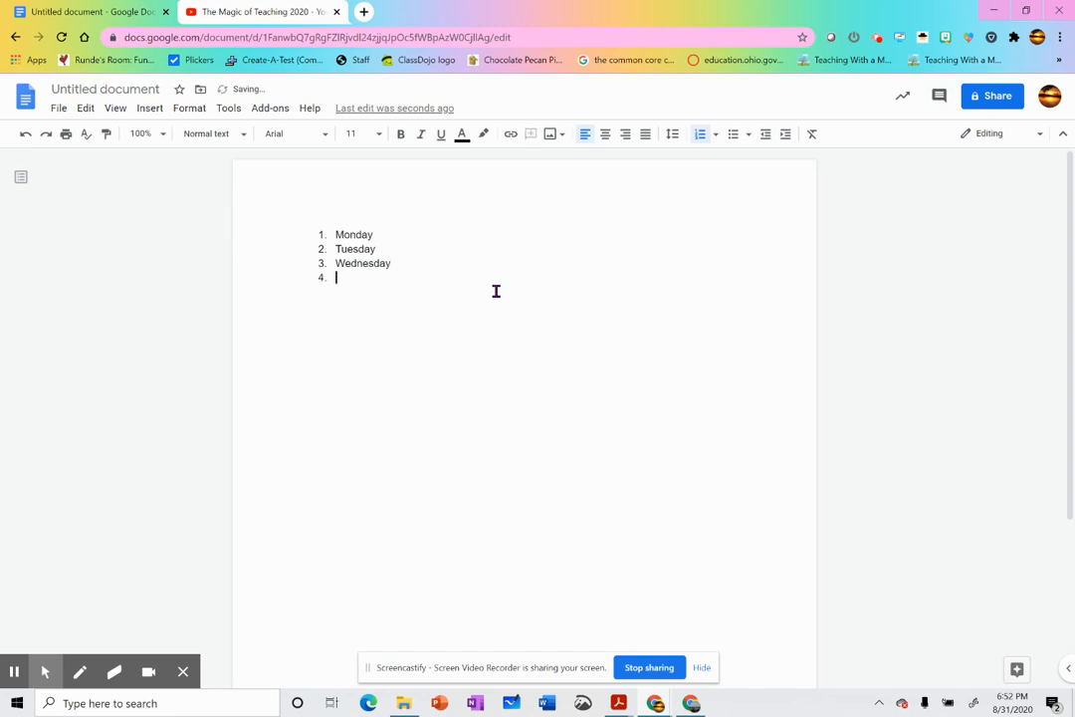
Step: Complete the numbered list with Thursday, Friday, Saturday and Sunday
{"action": "type", "text": "Thursday"}
{"action": "key", "text": "Return"}
{"action": "type", "text": "Frist"}
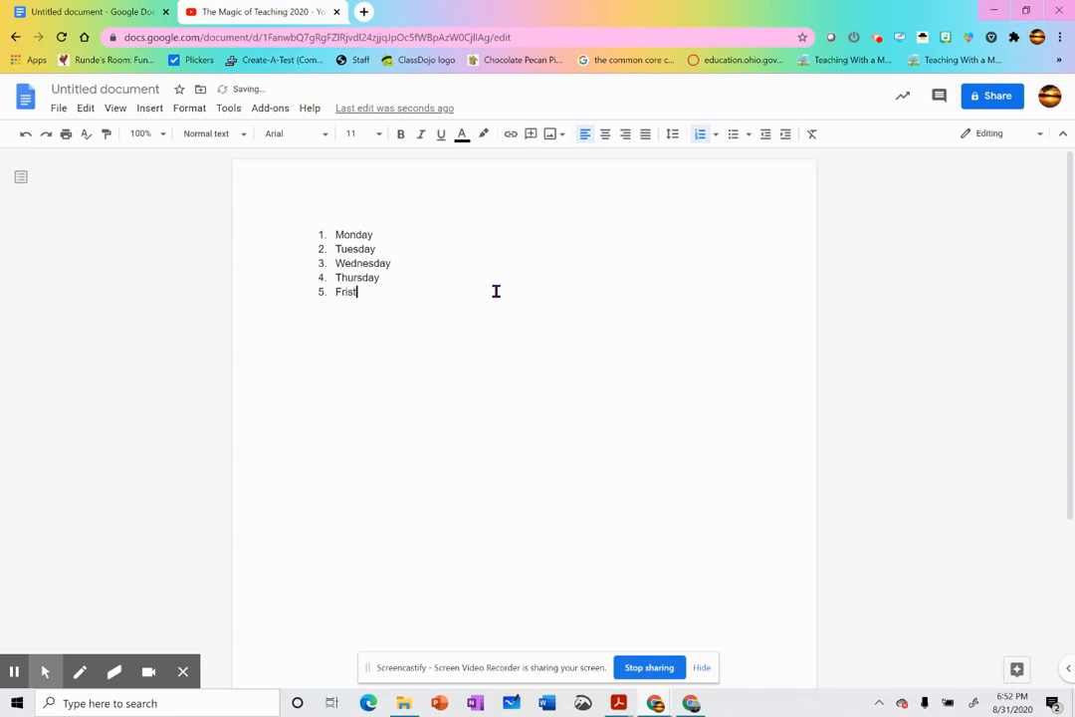
{"action": "key", "text": "BackSpace"}
{"action": "key", "text": "BackSpace"}
{"action": "type", "text": "riday"}
{"action": "key", "text": "Return"}
{"action": "type", "text": "Saturday"}
{"action": "key", "text": "Return"}
{"action": "type", "text": "Sunday"}
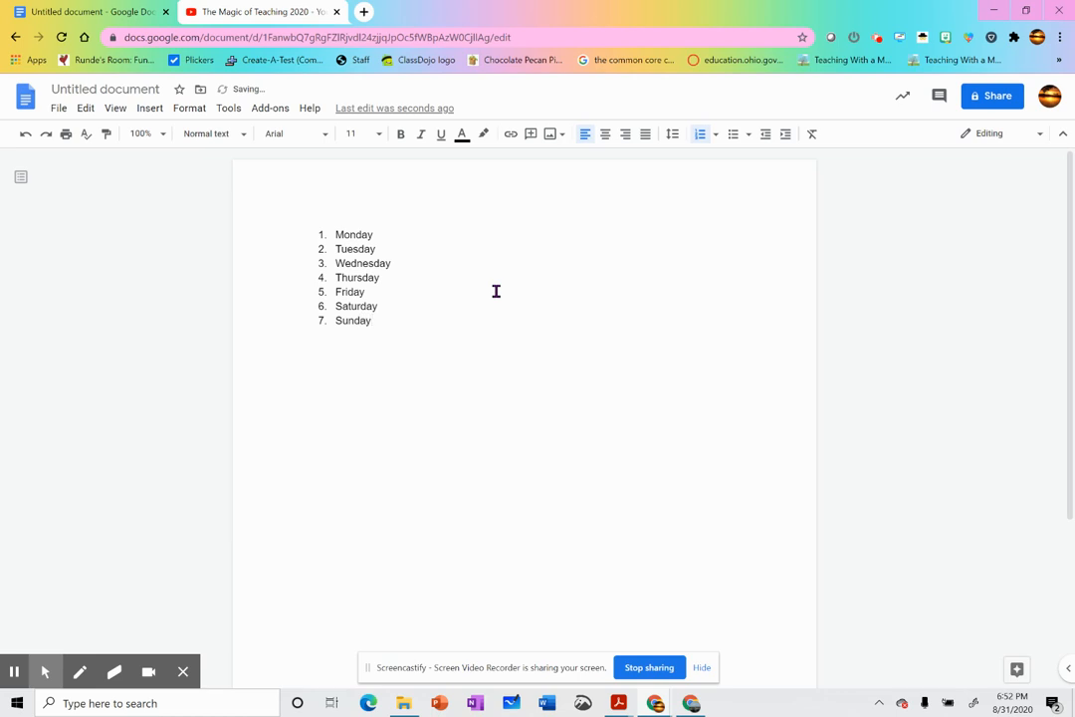
Step: Insert an indented sub-item reading September 3, 2020 under Thursday in the numbered list
{"action": "left_click", "coordinate": [380, 280]}
{"action": "key", "text": "Return"}
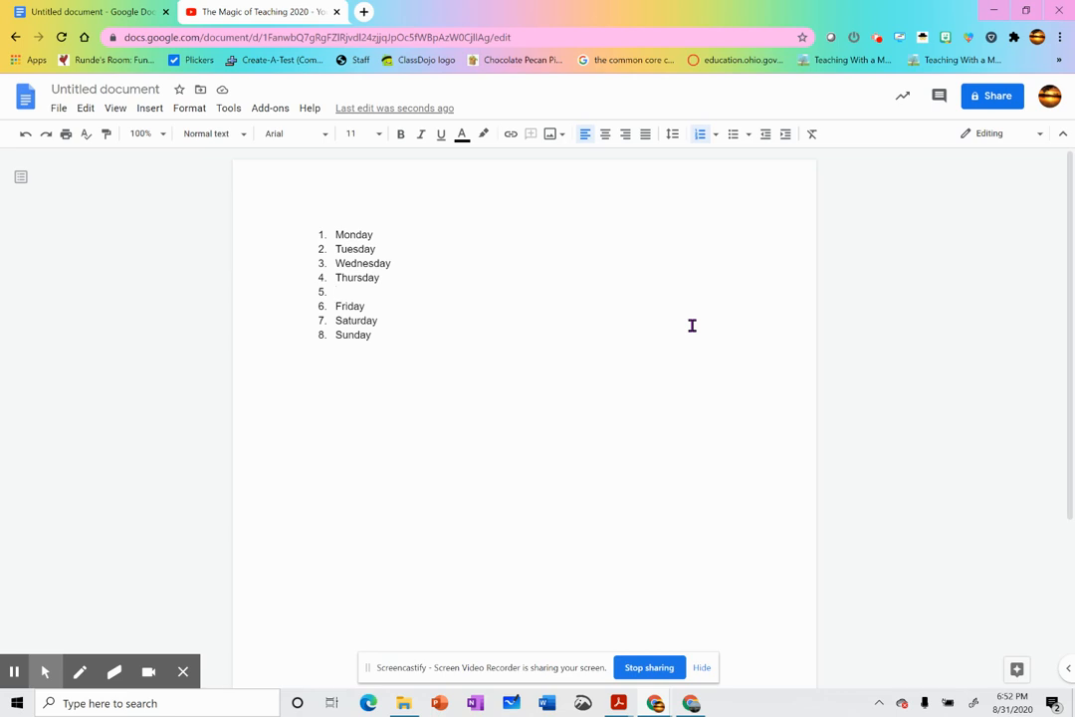
{"action": "left_click", "coordinate": [782, 147]}
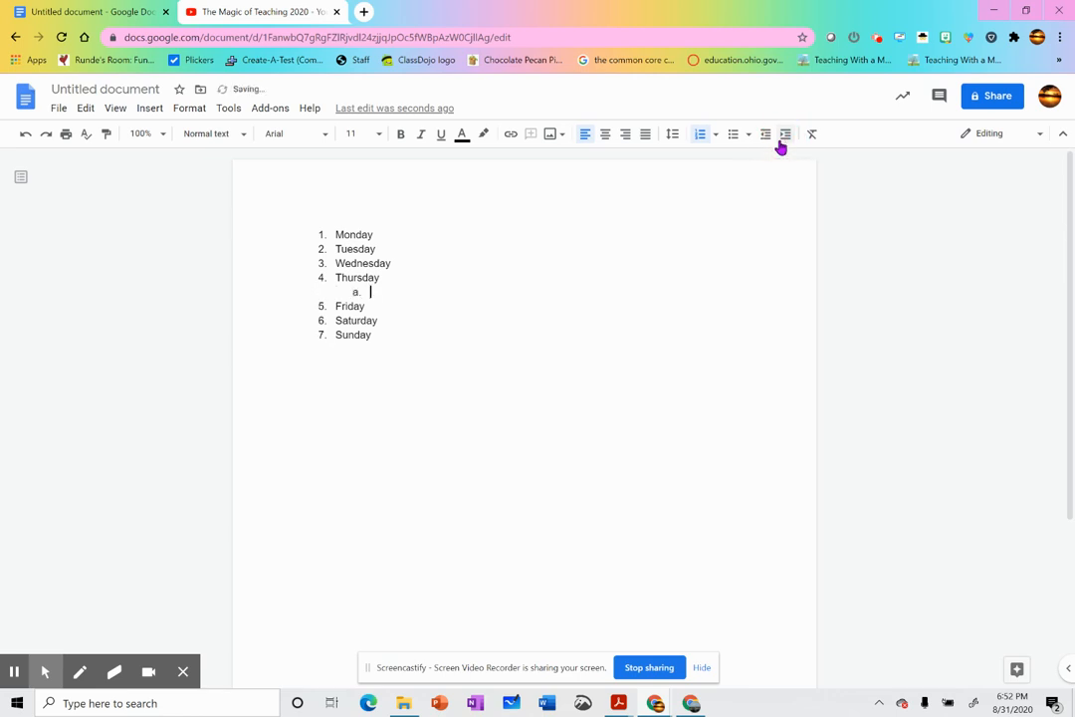
{"action": "left_click", "coordinate": [763, 141]}
{"action": "type", "text": "September "}
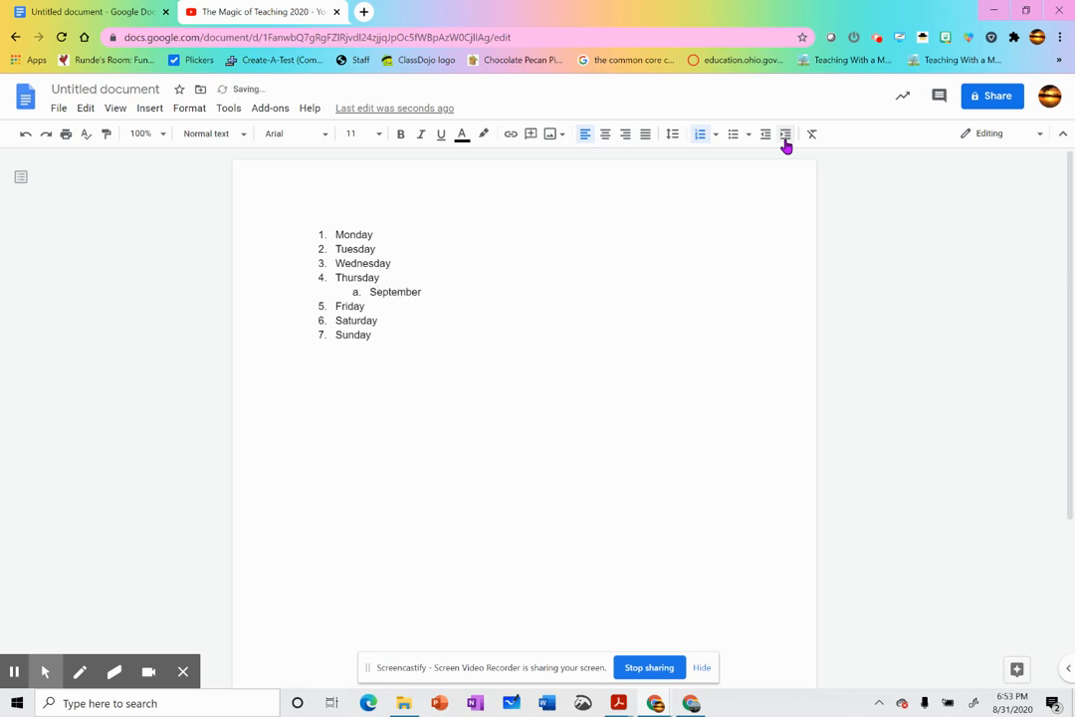
{"action": "type", "text": "3, 2020"}
Step: Add Rainy below the September 3, 2020 sub-item and decrease its indent to the main numbering level
{"action": "key", "text": "Return"}
{"action": "type", "text": "Rainy"}
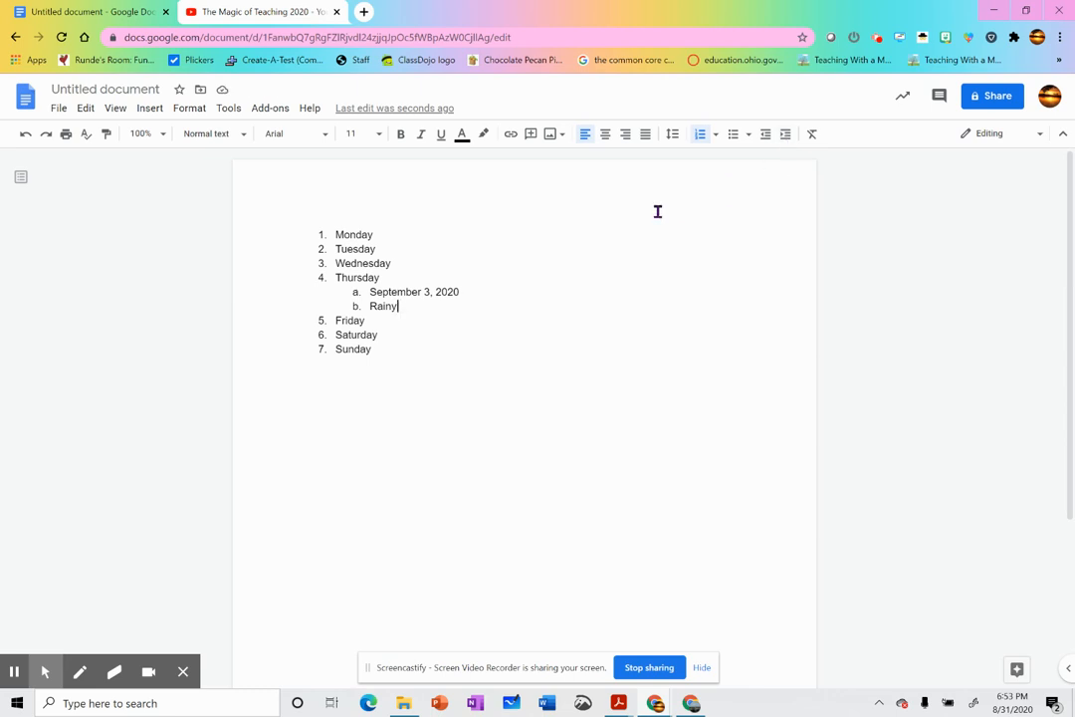
{"action": "left_click", "coordinate": [765, 135]}
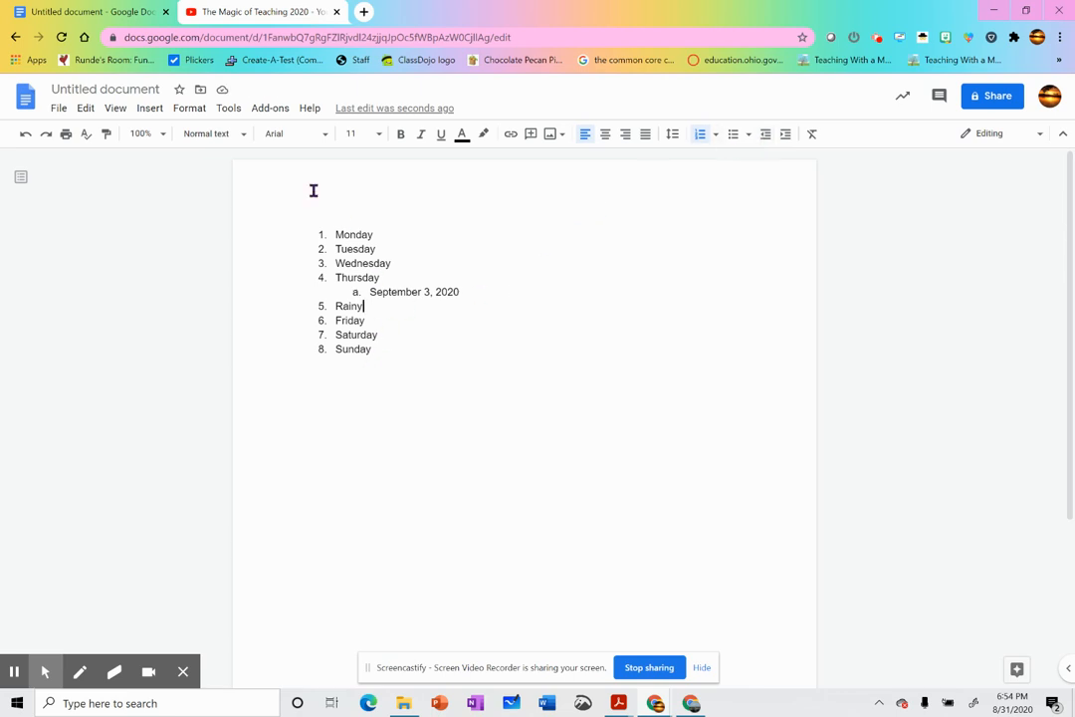
{"action": "left_click", "coordinate": [191, 108]}
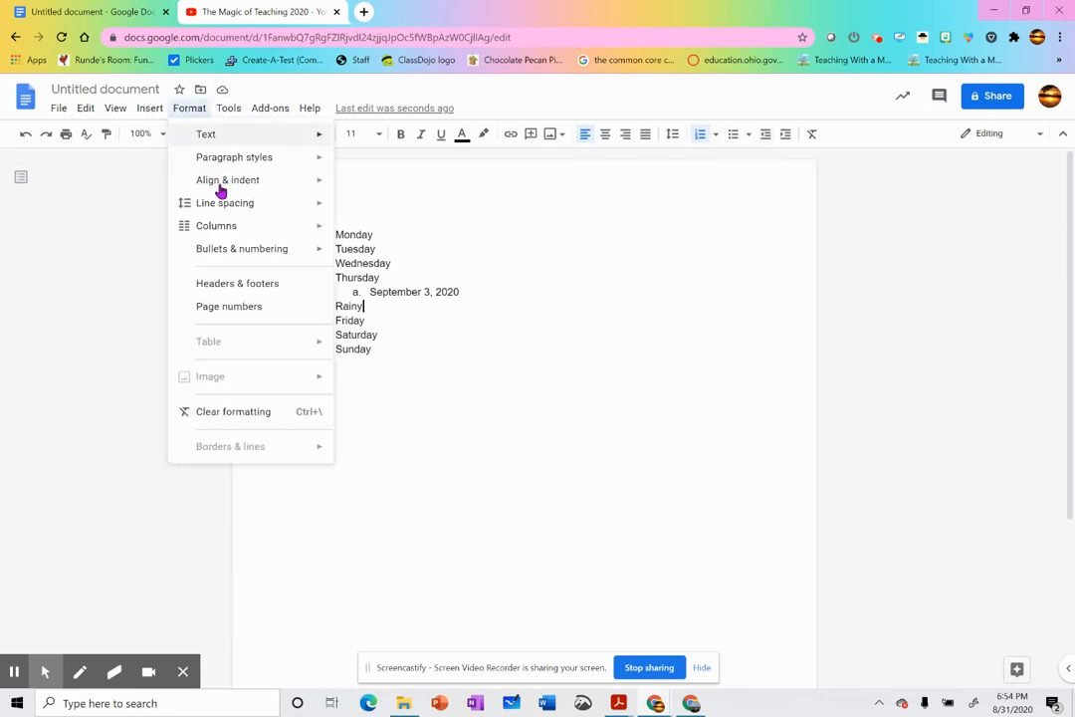
{"action": "mouse_move", "coordinate": [232, 257]}
{"action": "mouse_move", "coordinate": [380, 265]}
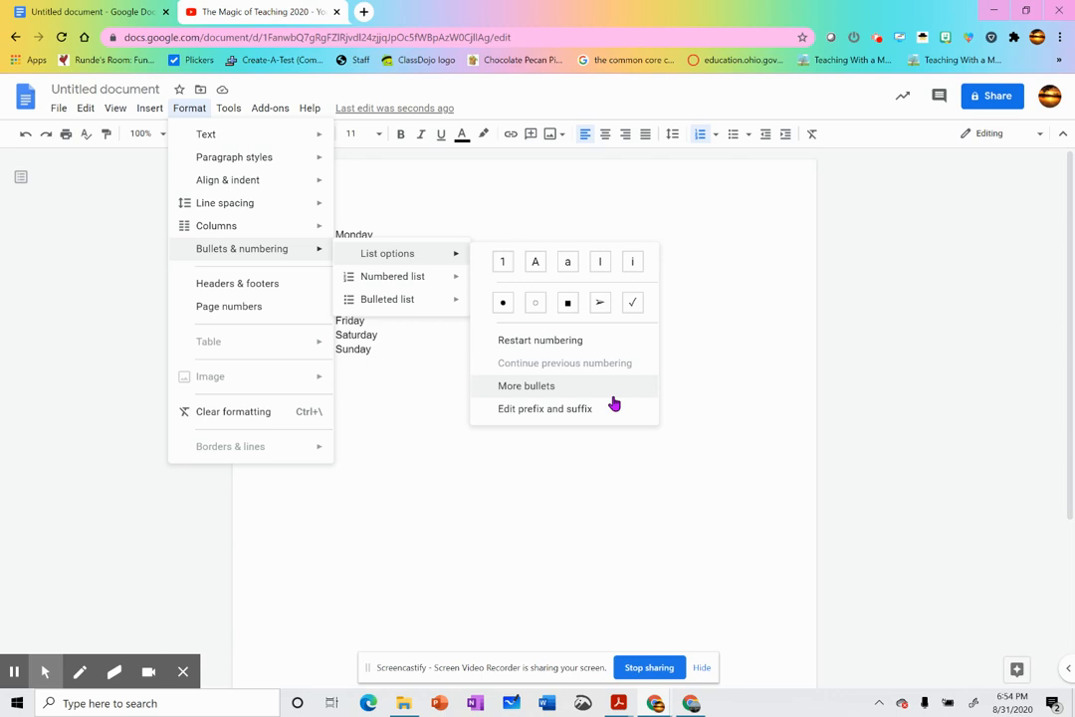
Step: End the numbered list after Sunday and start a checkbox-style bulleted list below a blank line
{"action": "left_click", "coordinate": [384, 352]}
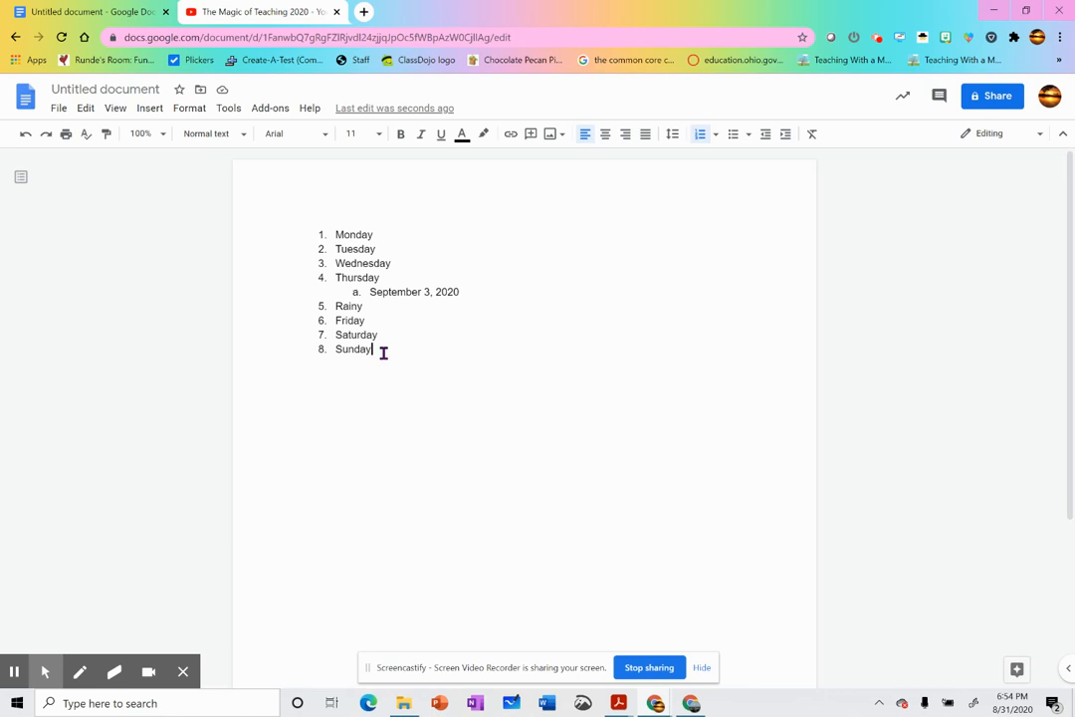
{"action": "key", "text": "Return"}
{"action": "key", "text": "Return"}
{"action": "key", "text": "Return"}
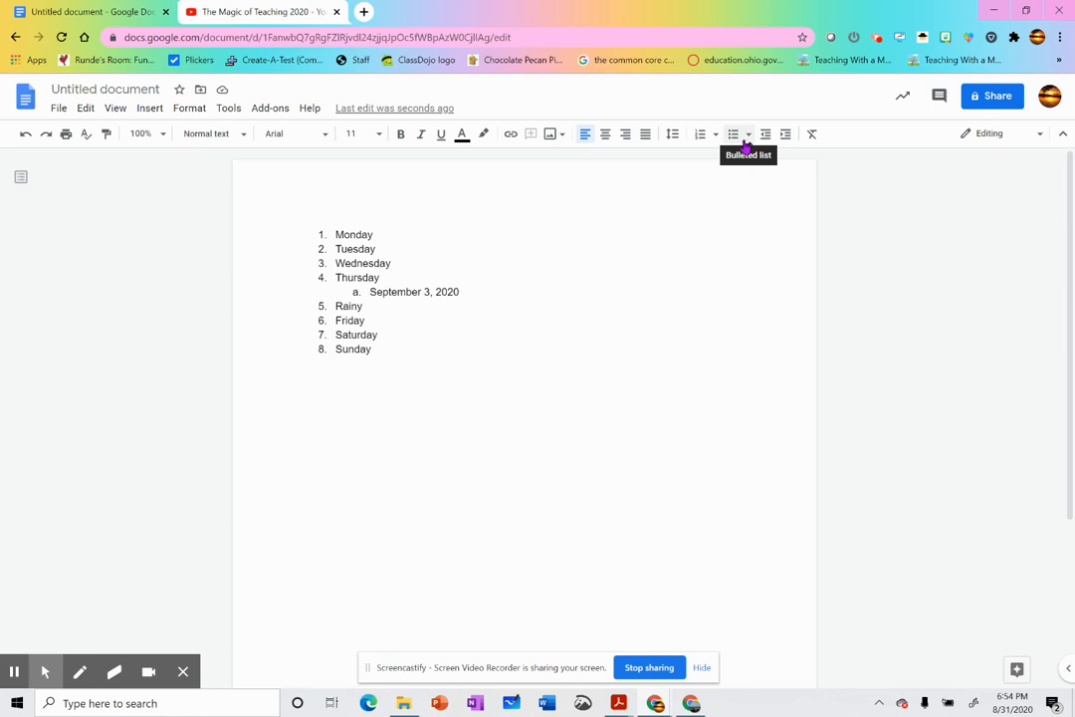
{"action": "left_click", "coordinate": [194, 115]}
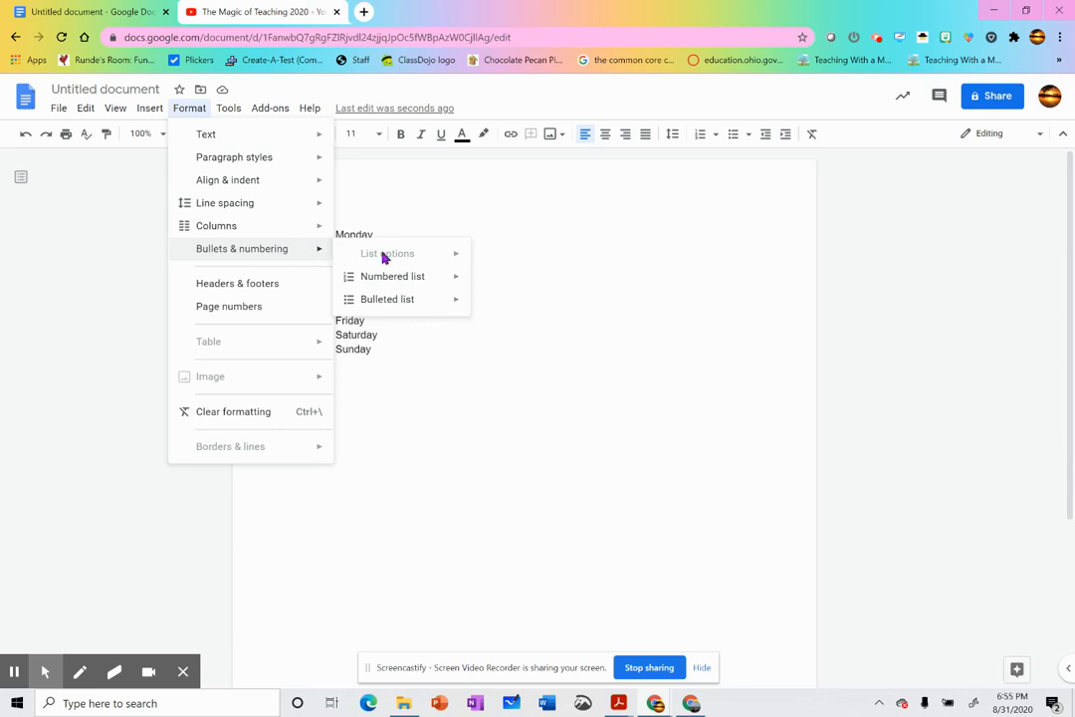
{"action": "mouse_move", "coordinate": [386, 303]}
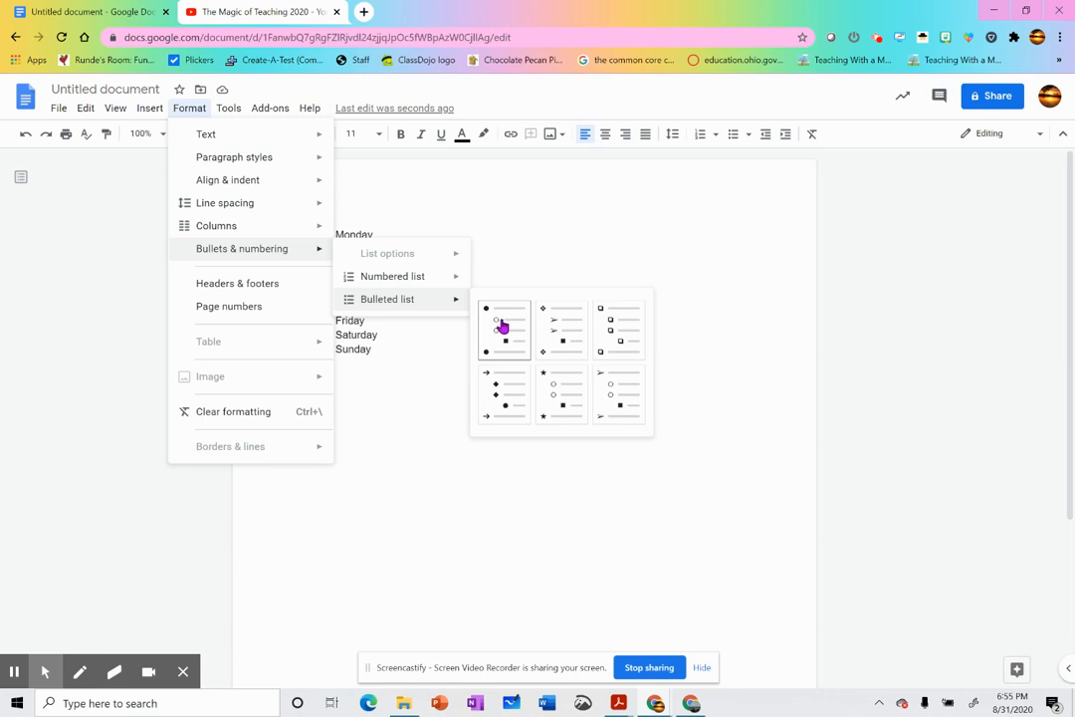
{"action": "left_click", "coordinate": [617, 341]}
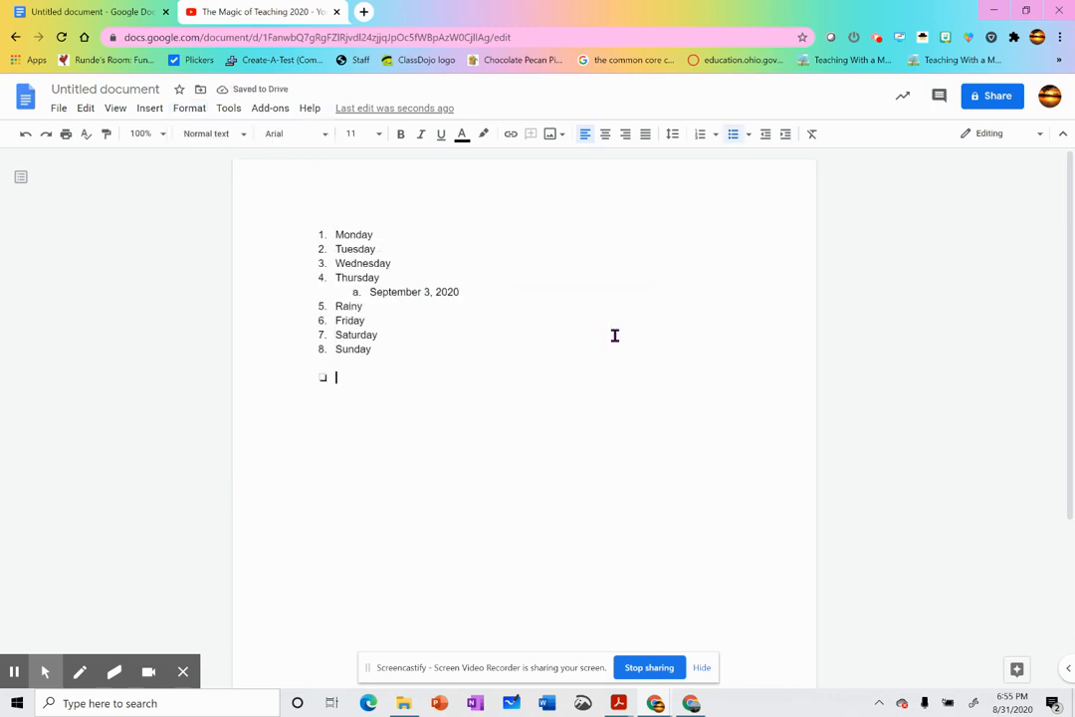
Step: Enter Monday, Tuesday and Wednesday as the first three items of the checkbox list
{"action": "type", "text": "Monday"}
{"action": "key", "text": "Return"}
{"action": "type", "text": "T"}
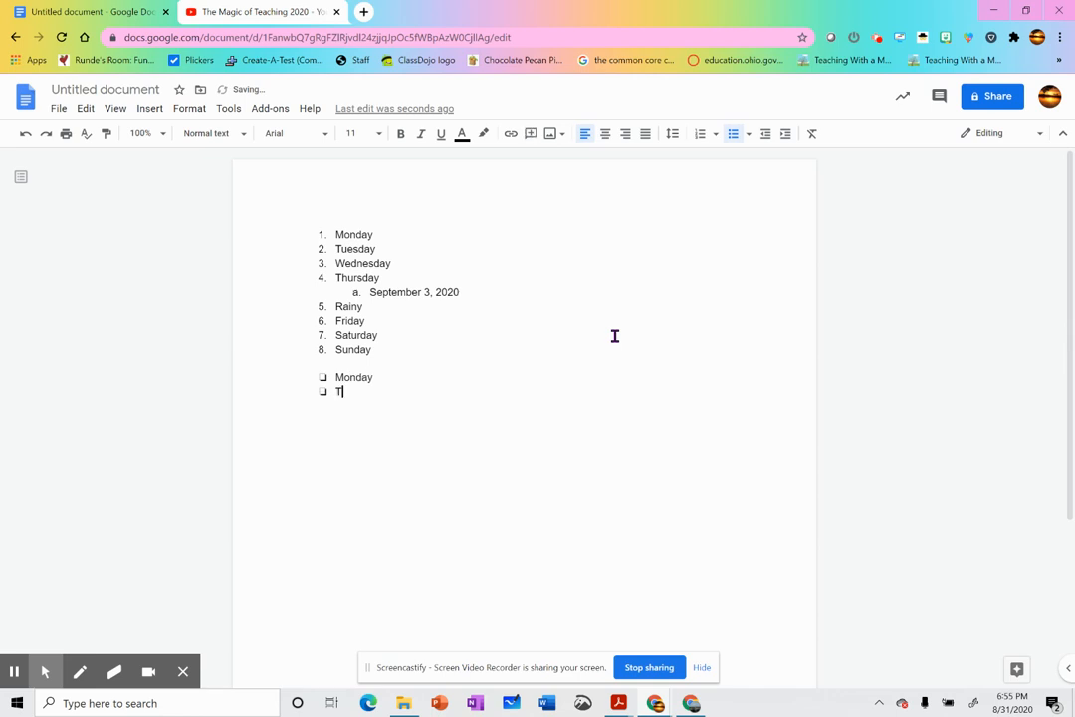
{"action": "type", "text": "uesday"}
{"action": "key", "text": "Return"}
{"action": "type", "text": "Wed"}
{"action": "key", "text": "Tab"}
{"action": "key", "text": "Return"}
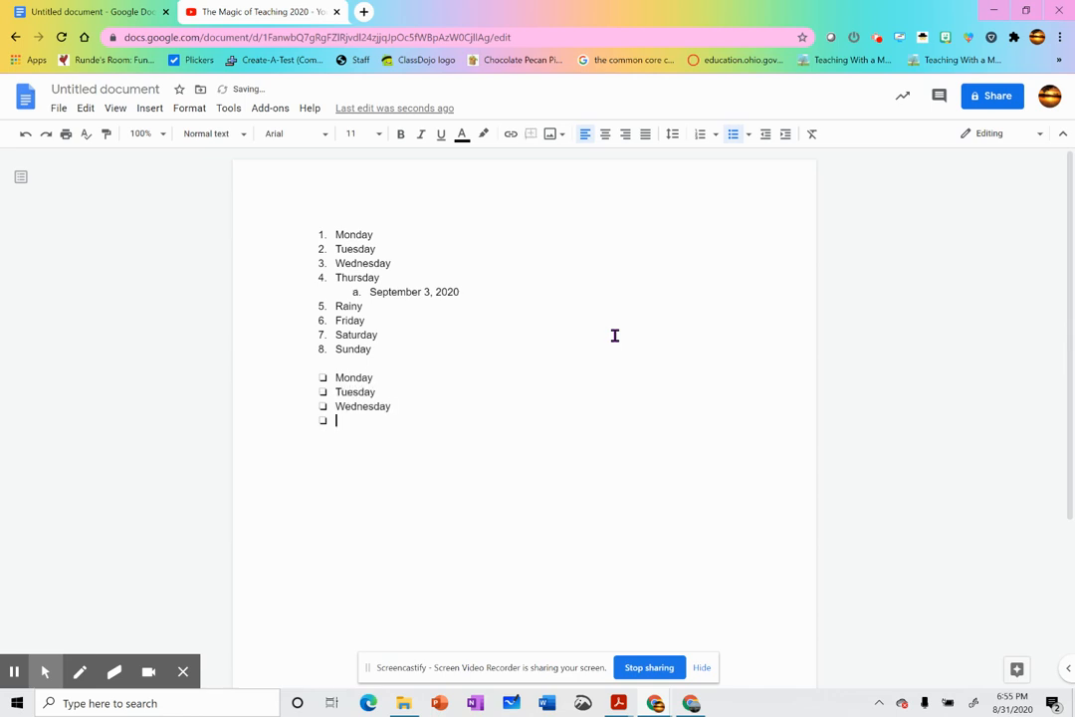
Step: Complete the checkbox list with Thursday, Friday, Saturday and Sunday
{"action": "type", "text": "Thursday"}
{"action": "key", "text": "Return"}
{"action": "type", "text": "Friday"}
{"action": "key", "text": "Return"}
{"action": "type", "text": "S"}
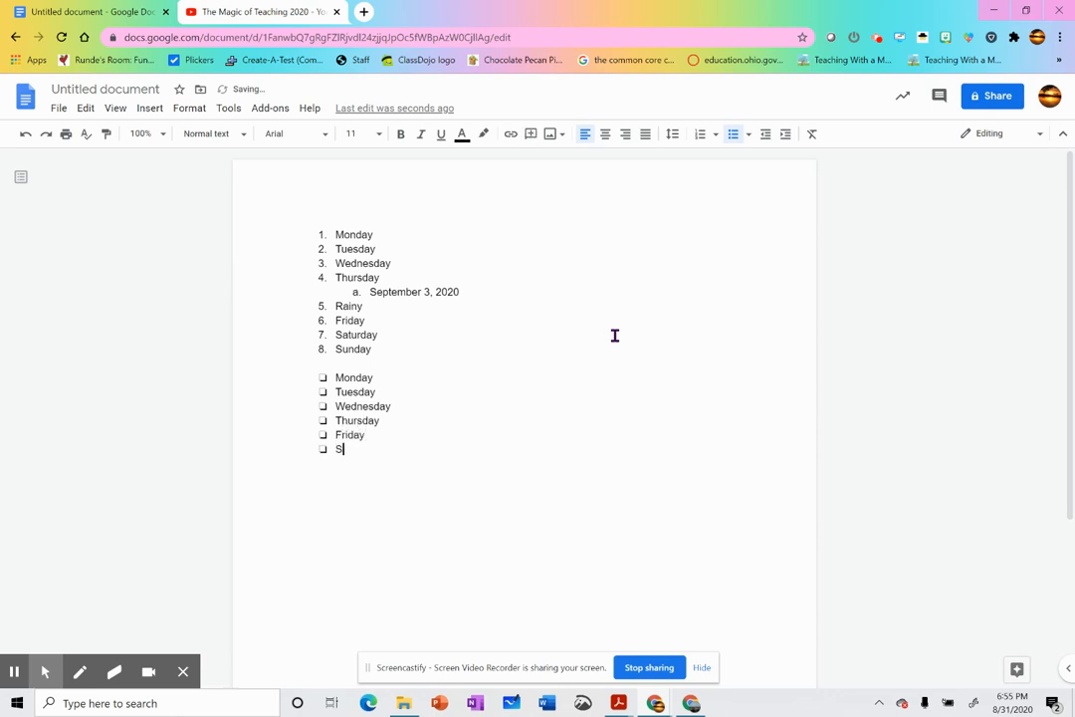
{"action": "type", "text": "aturday"}
{"action": "key", "text": "Return"}
{"action": "type", "text": "Sunday"}
Step: Insert an indented sub-item reading September 3, 2020 under Wednesday in the checkbox list
{"action": "left_click", "coordinate": [398, 408]}
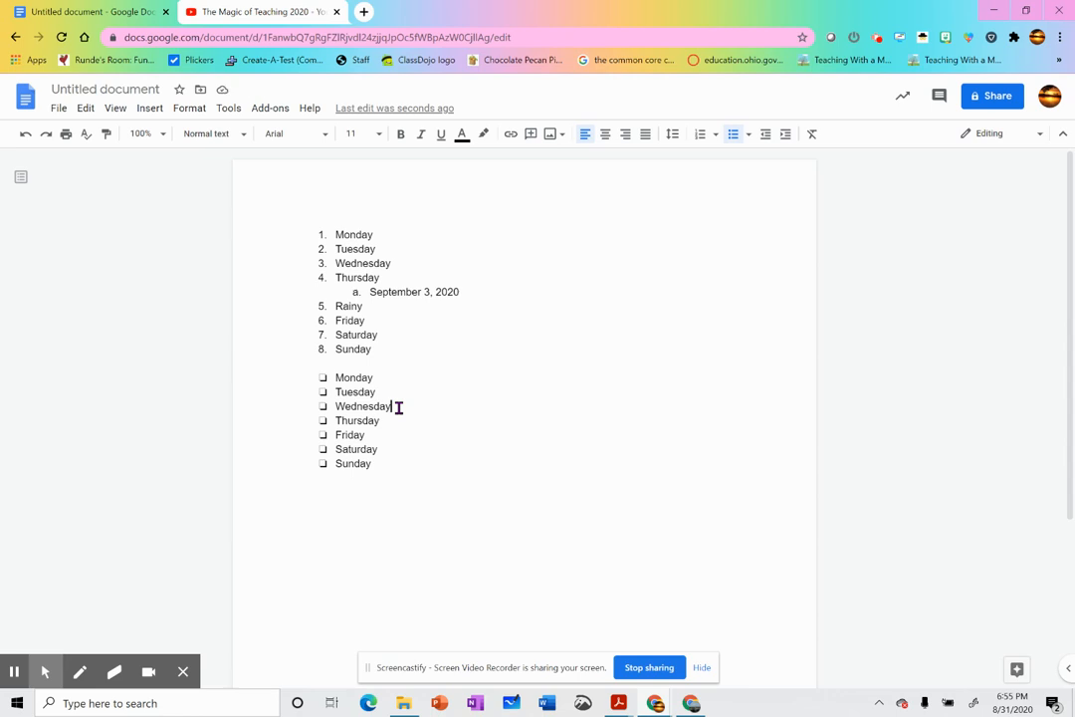
{"action": "key", "text": "Return"}
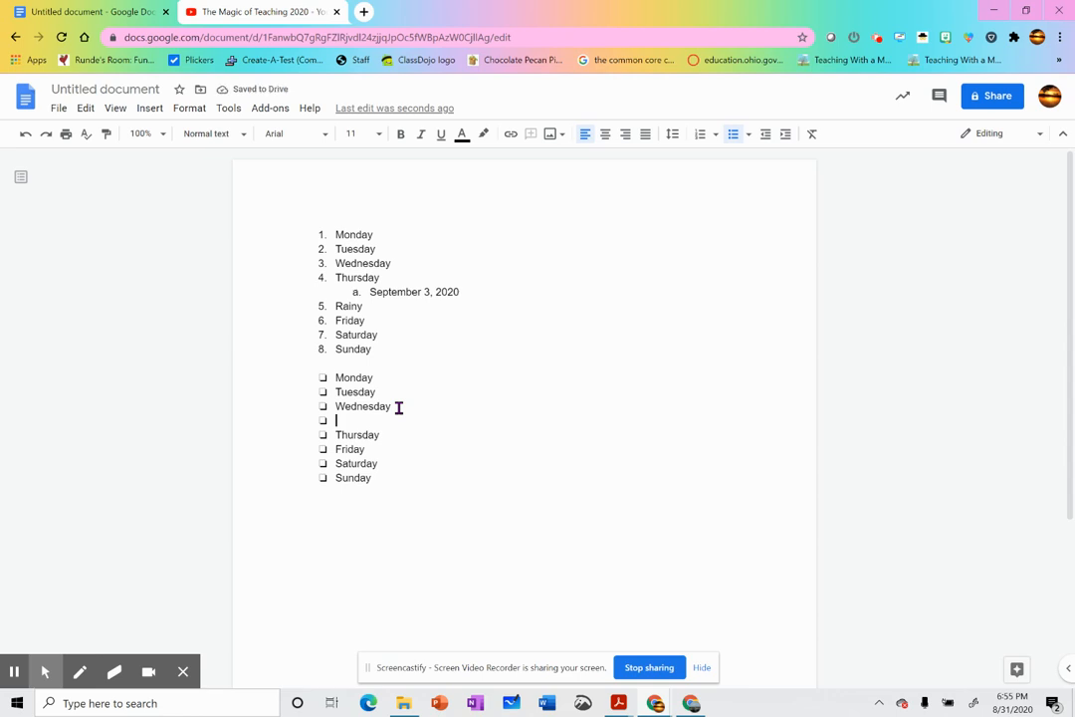
{"action": "left_click", "coordinate": [786, 136]}
{"action": "type", "text": "September"}
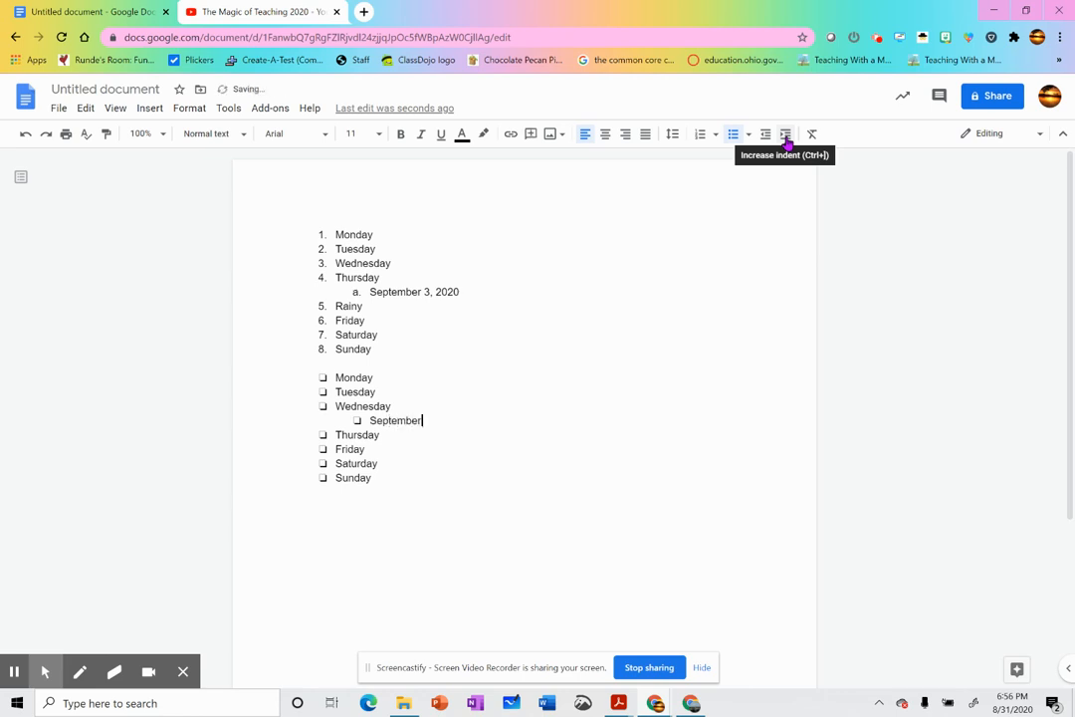
{"action": "type", "text": " 3, 2020"}
Step: Add Rainy as a second sub-item under Wednesday, moving it out to the main level and back in
{"action": "key", "text": "Return"}
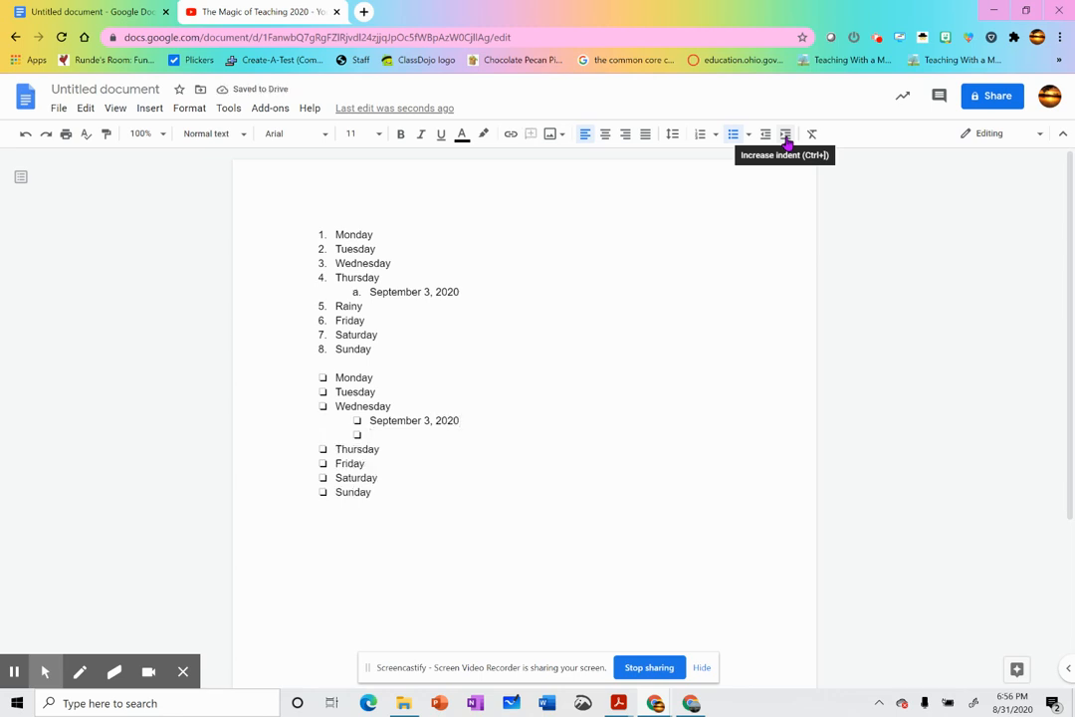
{"action": "type", "text": "Rainy"}
{"action": "key", "text": "Return"}
{"action": "key", "text": "BackSpace"}
{"action": "key", "text": "BackSpace"}
{"action": "key", "text": "BackSpace"}
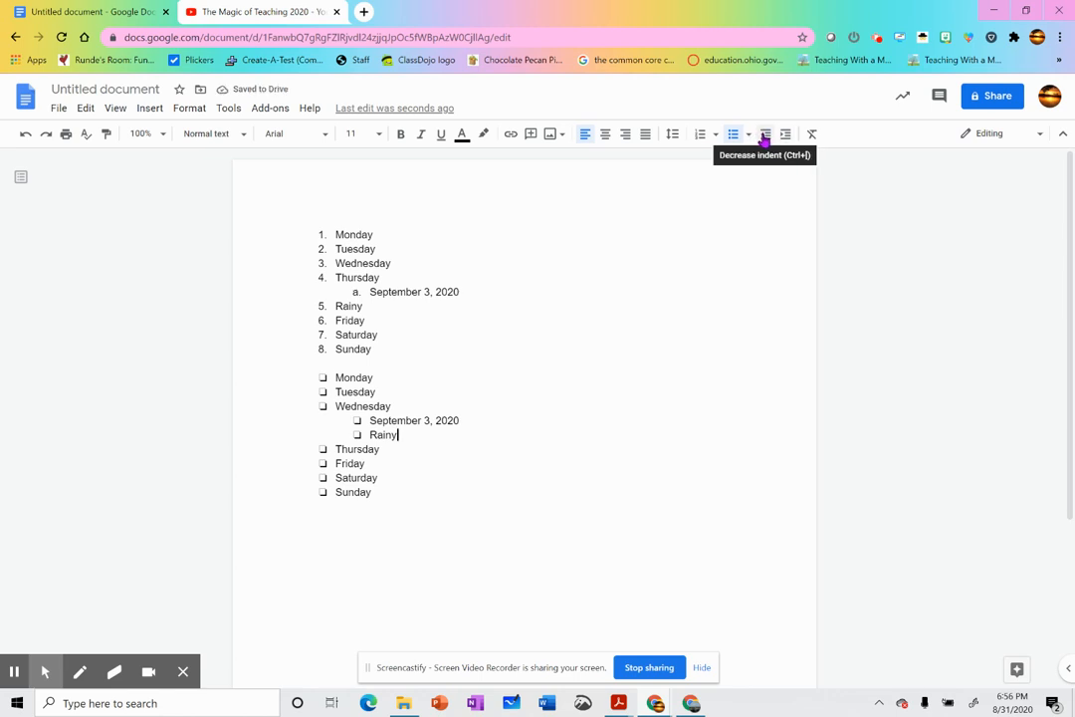
{"action": "left_click", "coordinate": [763, 140]}
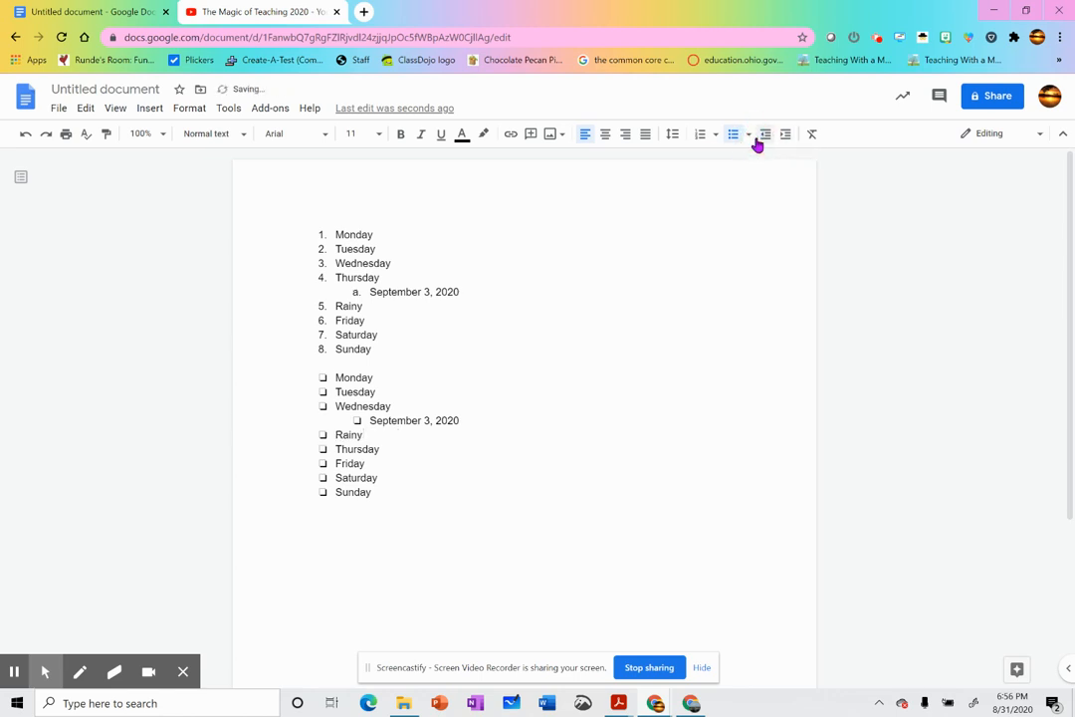
{"action": "left_click", "coordinate": [785, 136]}
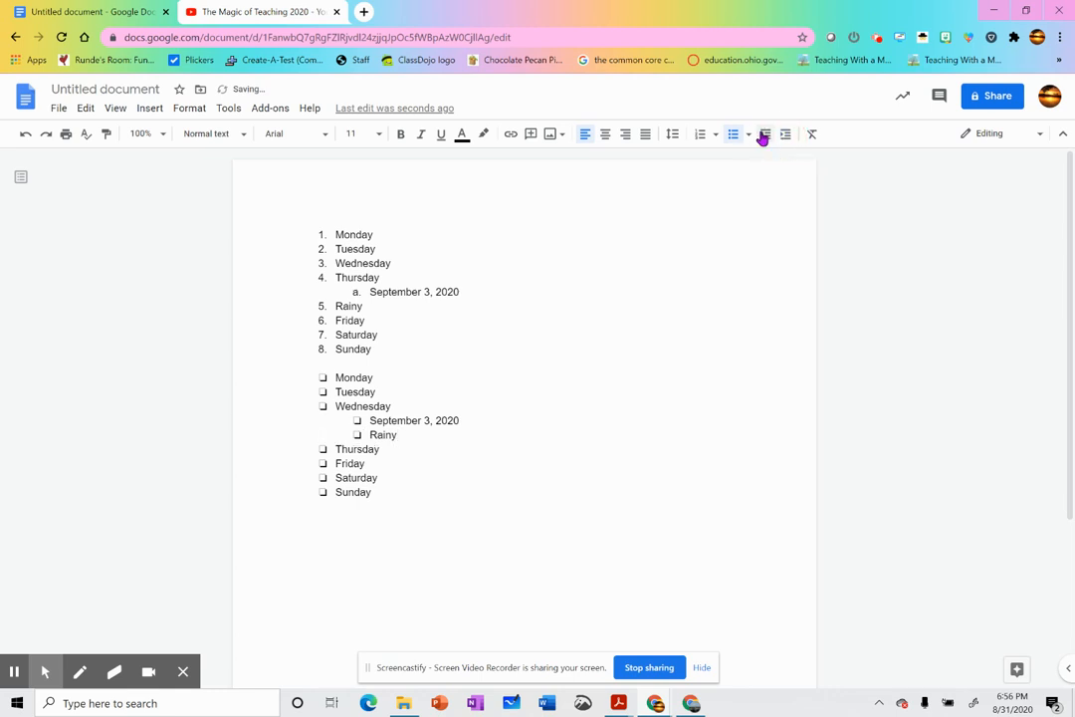